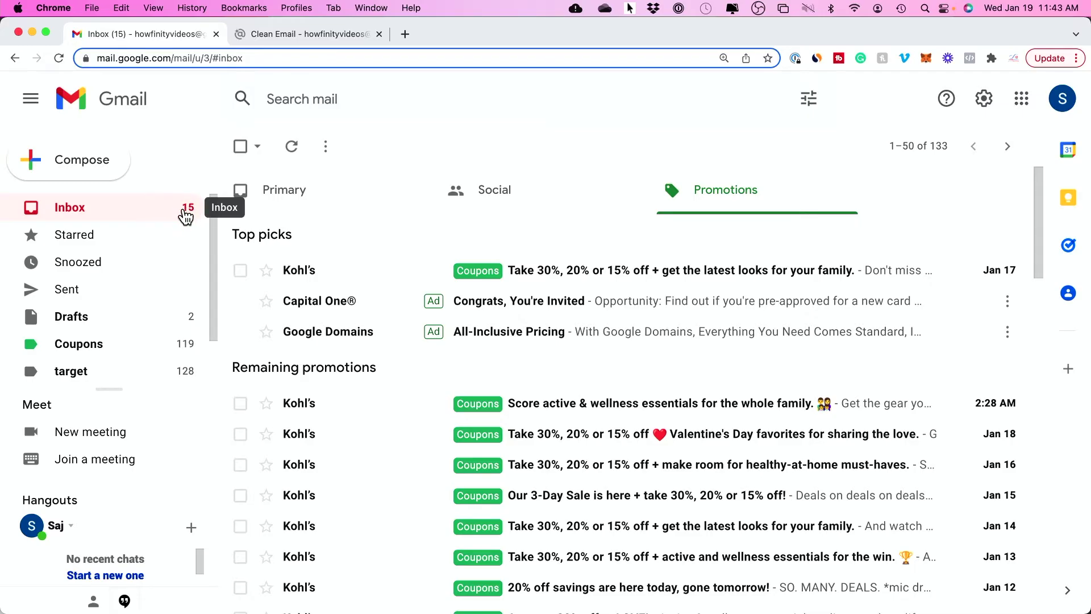
left_click(190, 214)
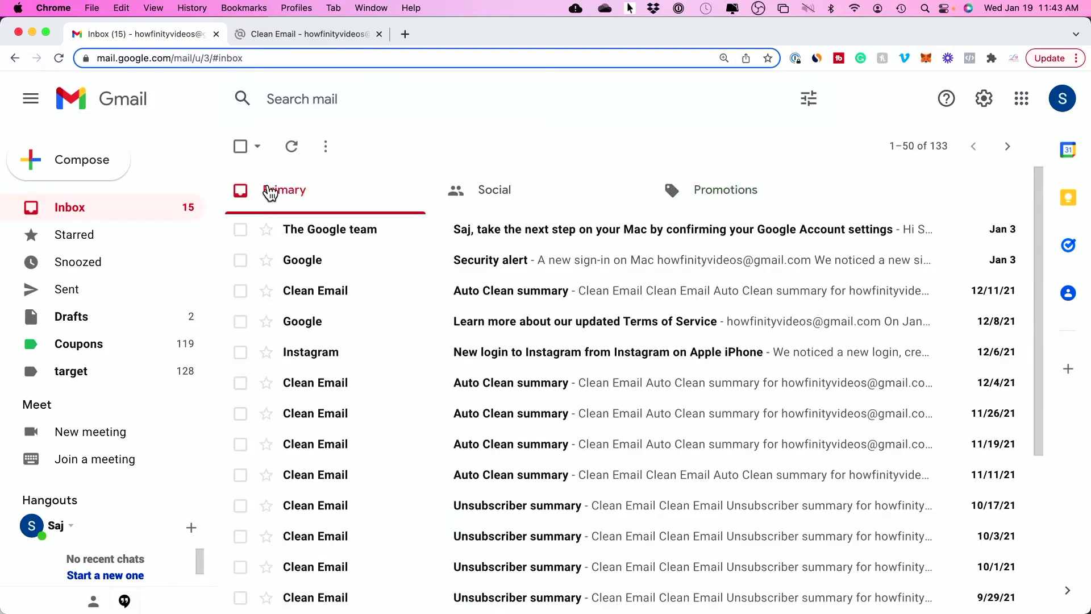
left_click(519, 203)
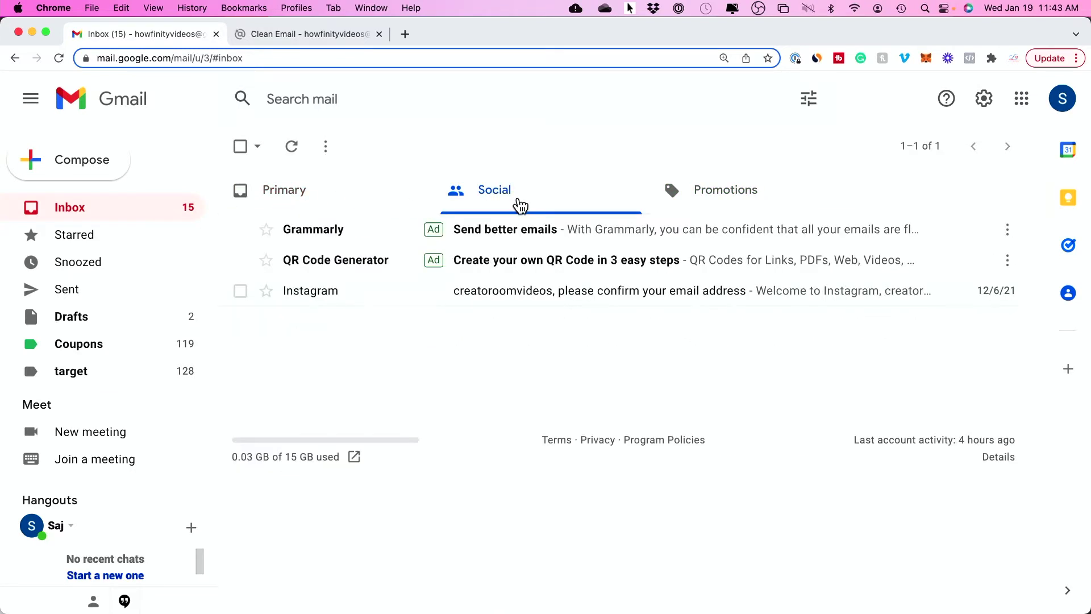
left_click(703, 205)
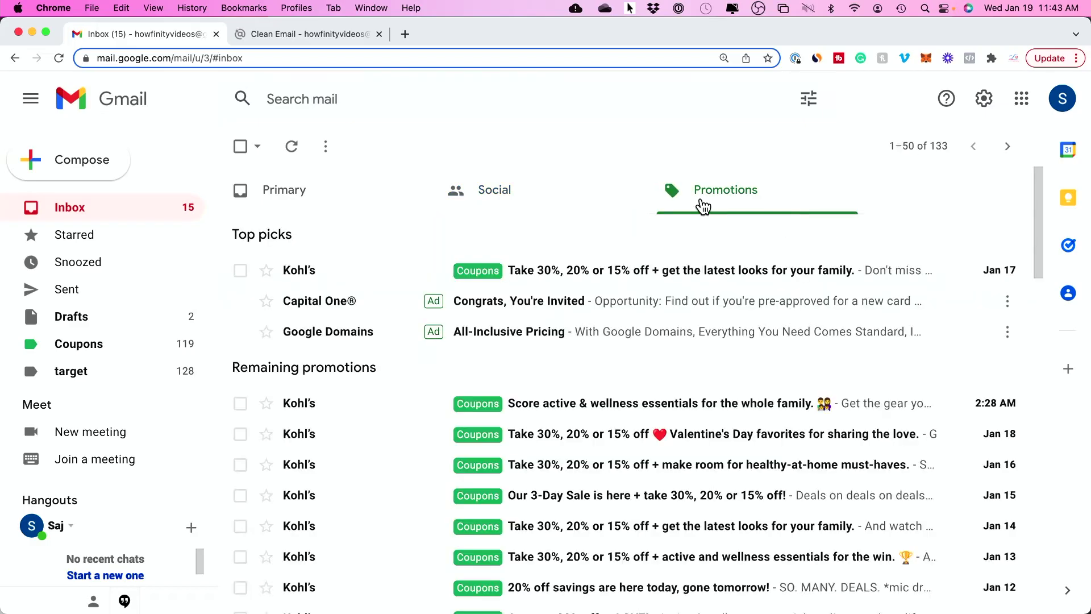
- Search Gmail for is:unread and review the resulting unread messages, mostly Kohl's coupons
left_click(346, 100)
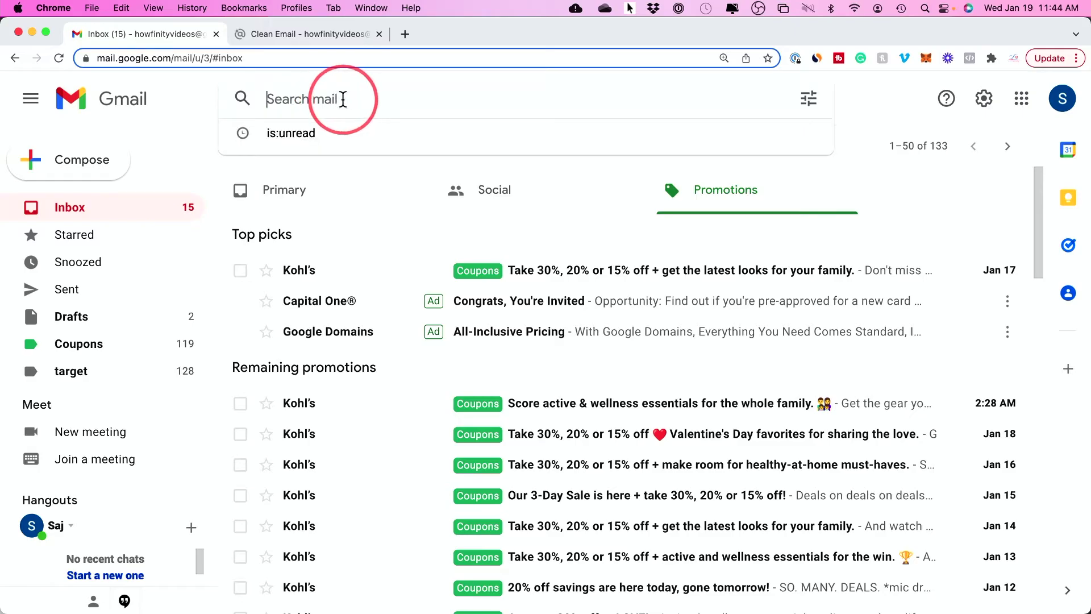
type("is:unread")
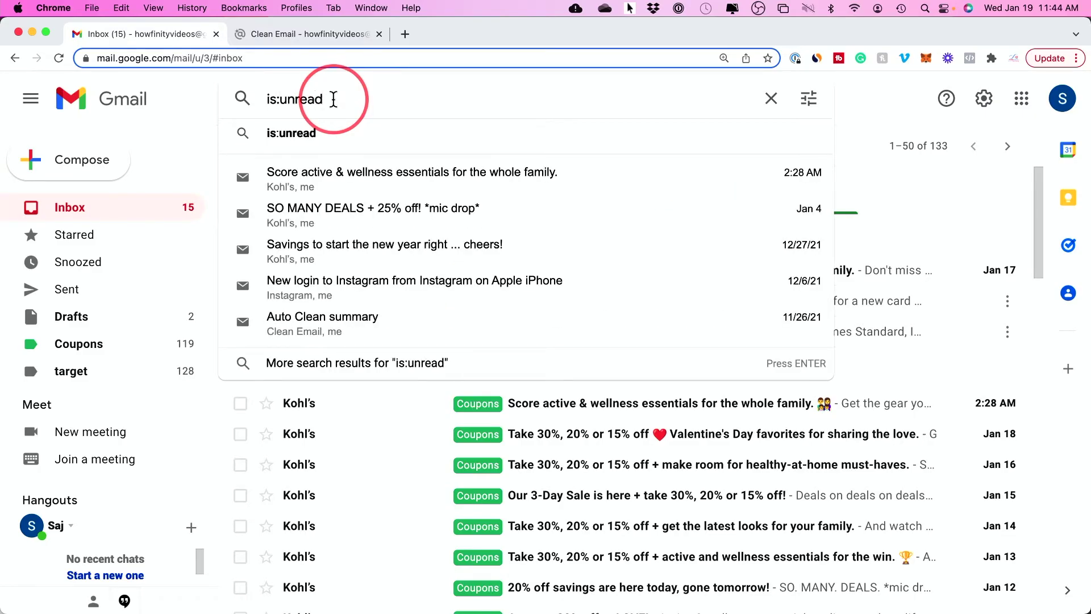
key("Return")
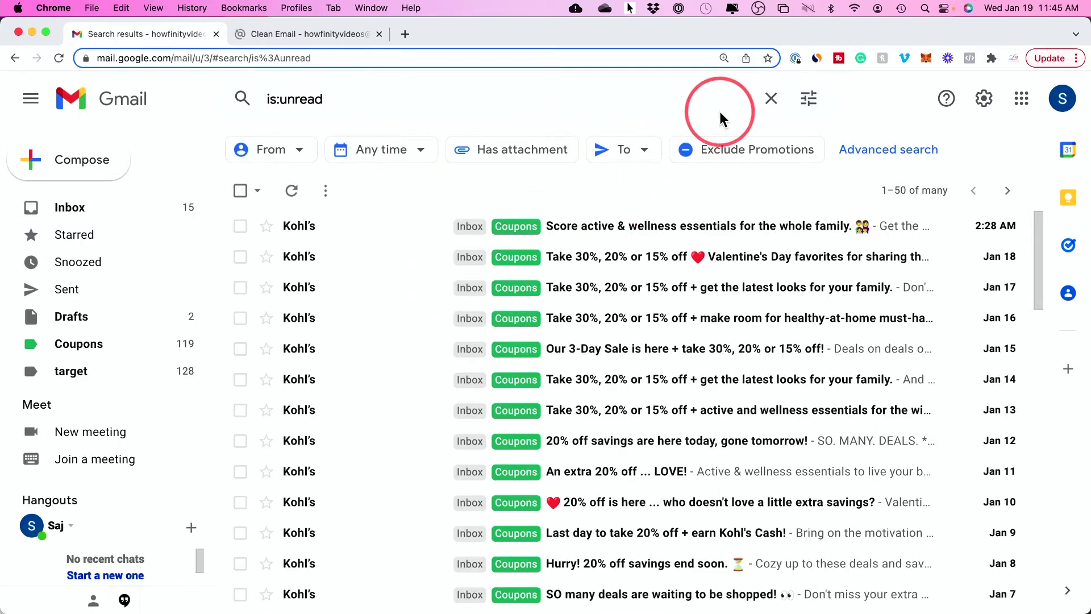
scroll(381, 216, "down", 10)
scroll(385, 219, "down", 10)
scroll(385, 219, "up", 15)
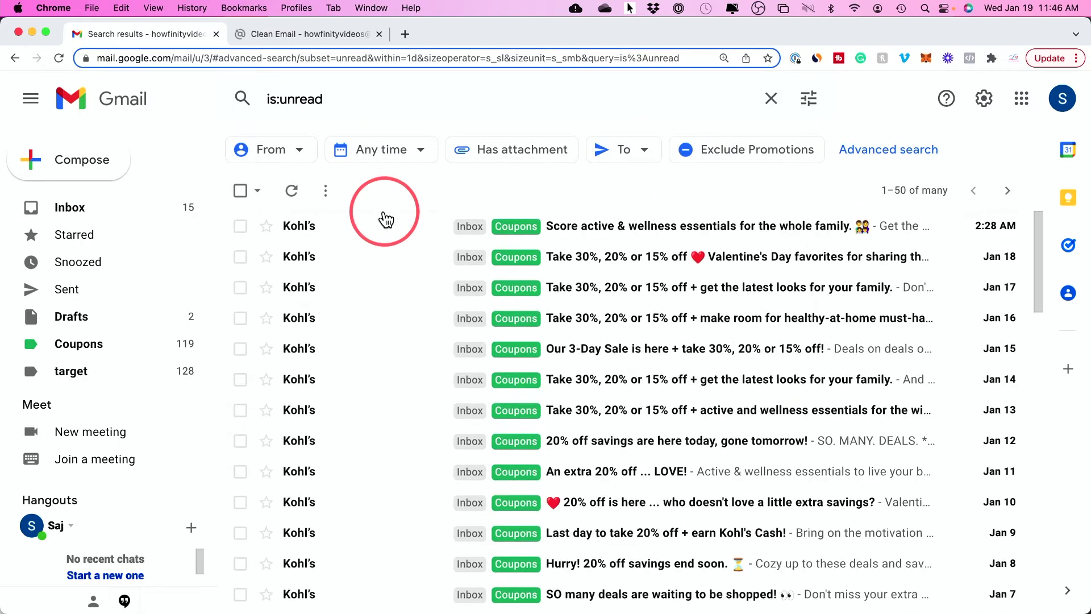
left_click(875, 195)
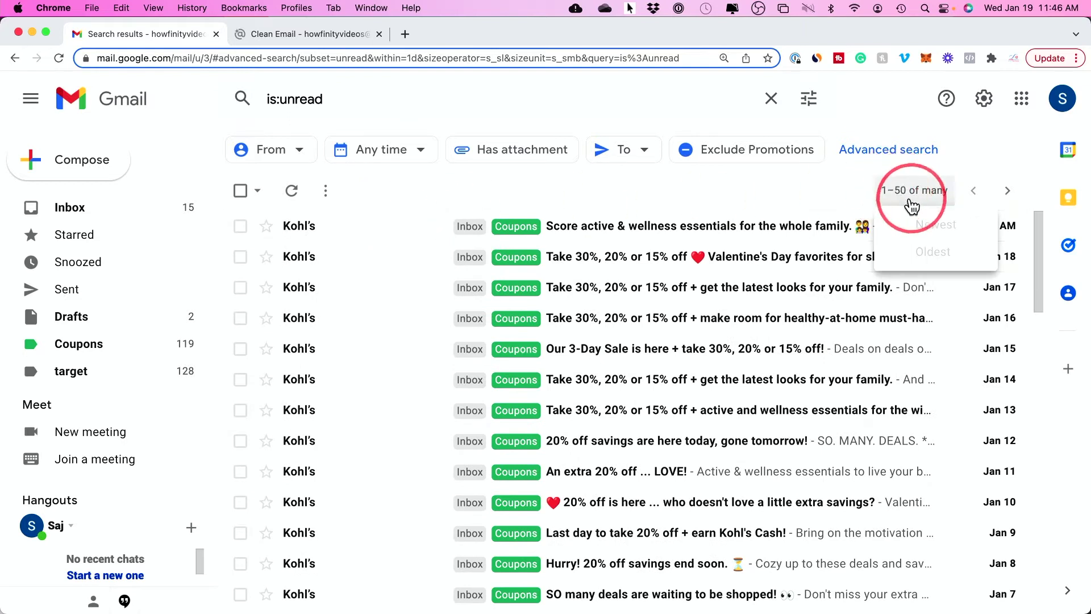
left_click(996, 198)
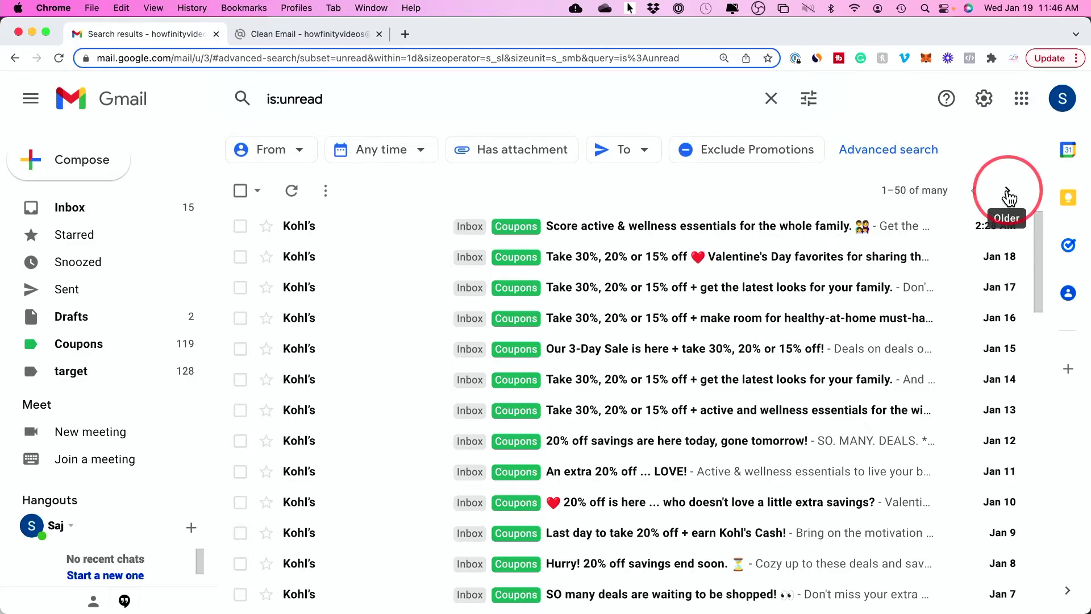
left_click(1008, 196)
left_click(873, 192)
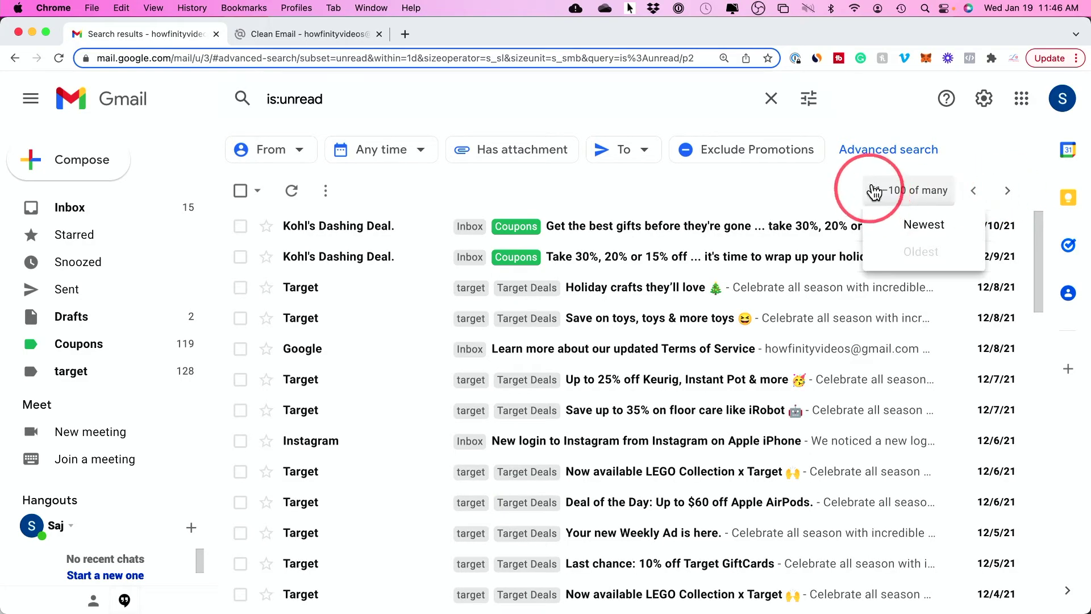
left_click(974, 189)
left_click(973, 190)
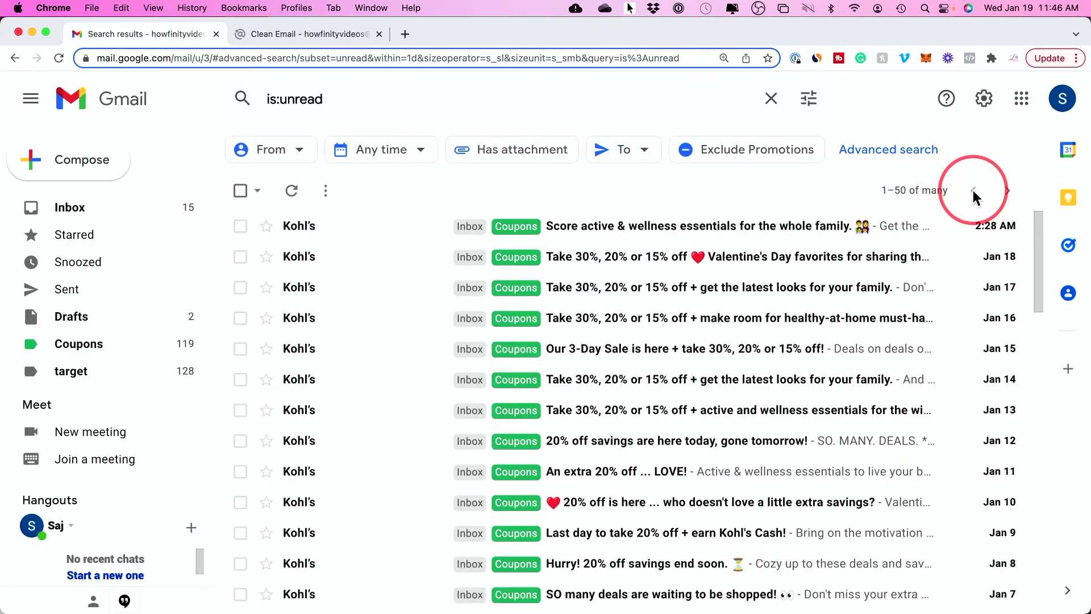
left_click(884, 191)
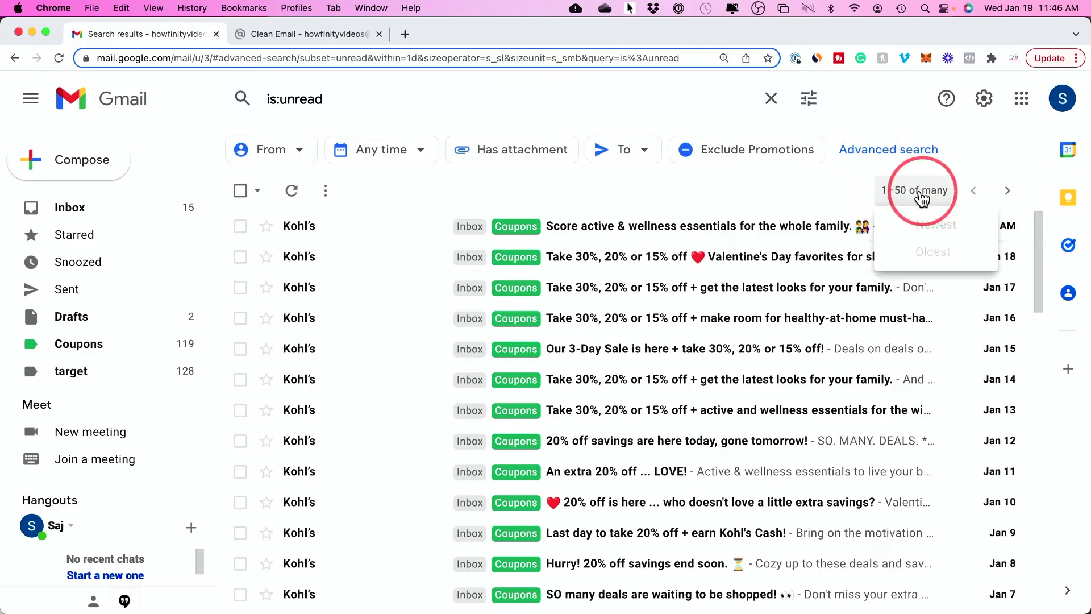
left_click(679, 180)
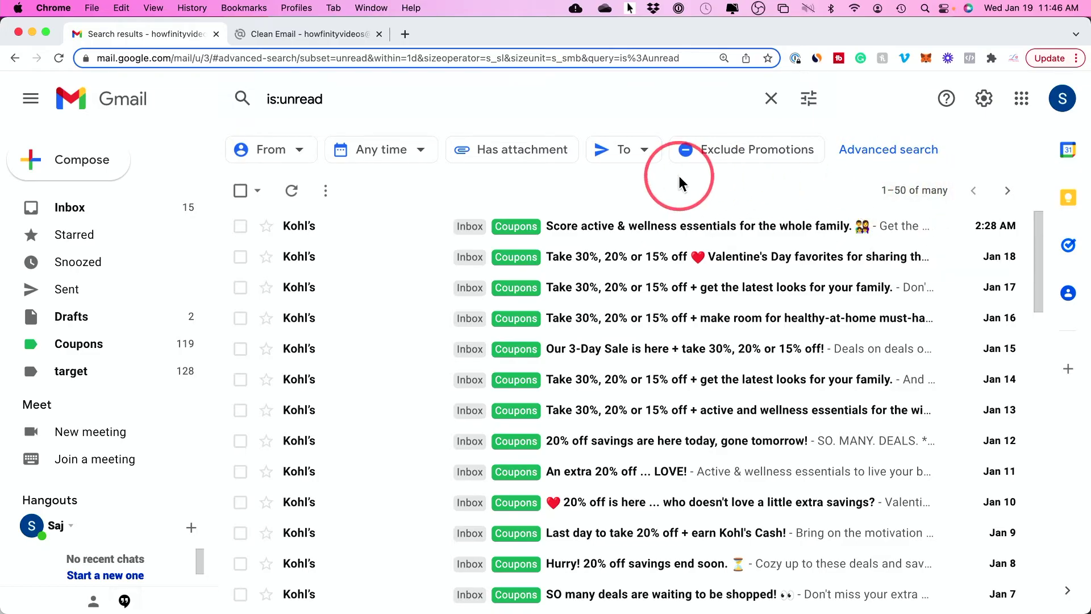
- Select the unread conversations on the first results page, then all 50 on the second page
left_click(241, 193)
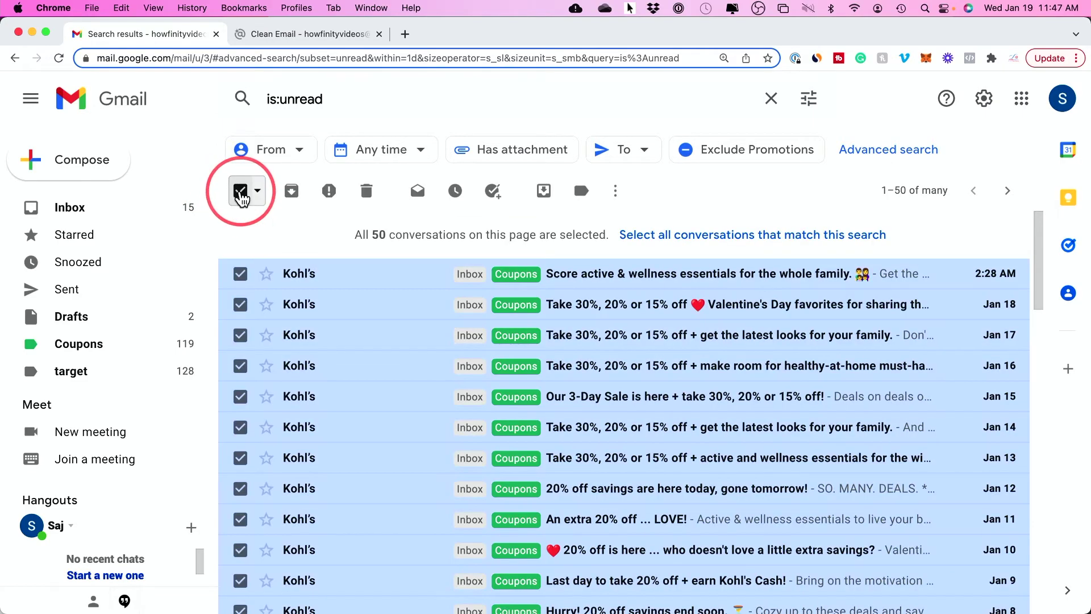
left_click(258, 194)
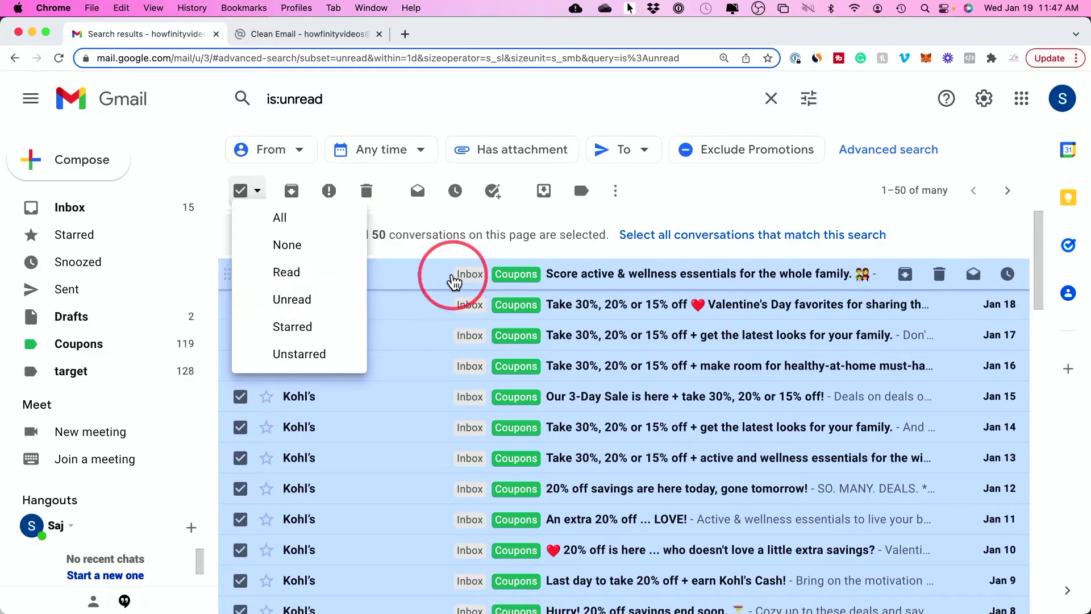
left_click(305, 301)
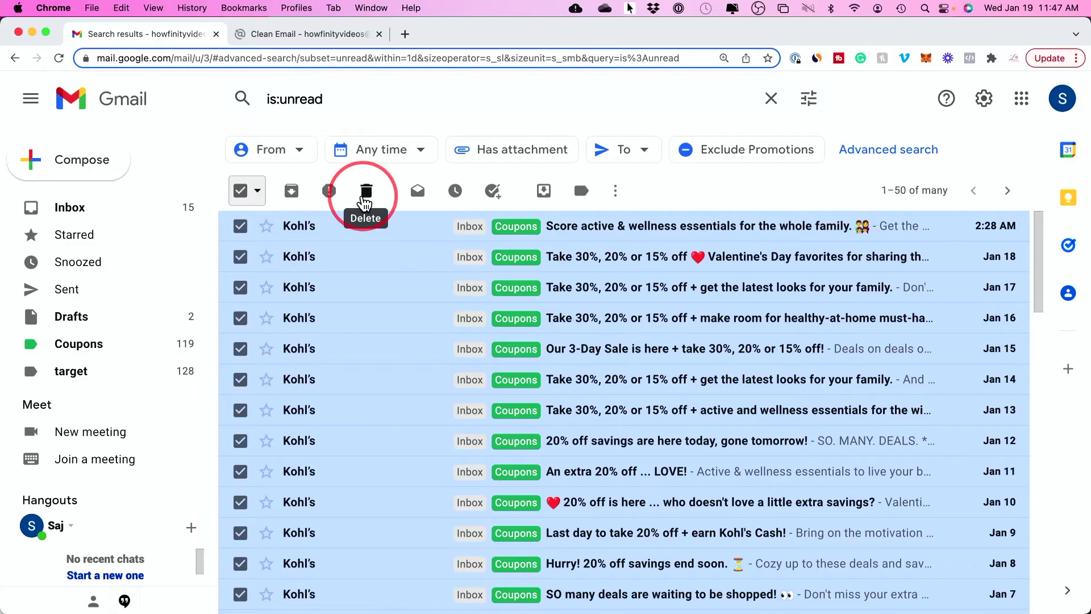
scroll(366, 267, "down", 20)
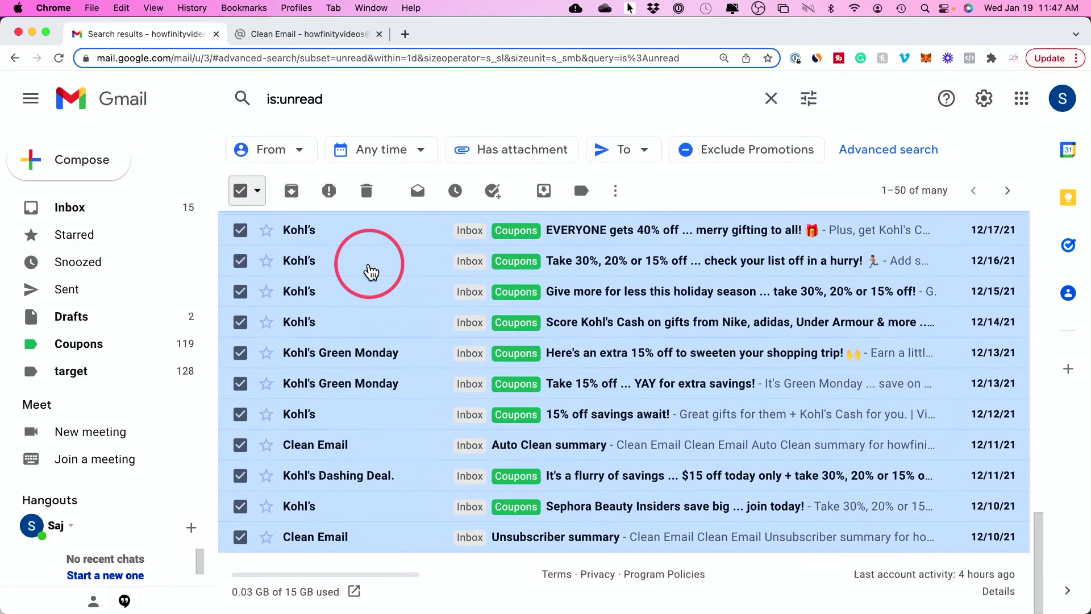
scroll(366, 267, "up", 20)
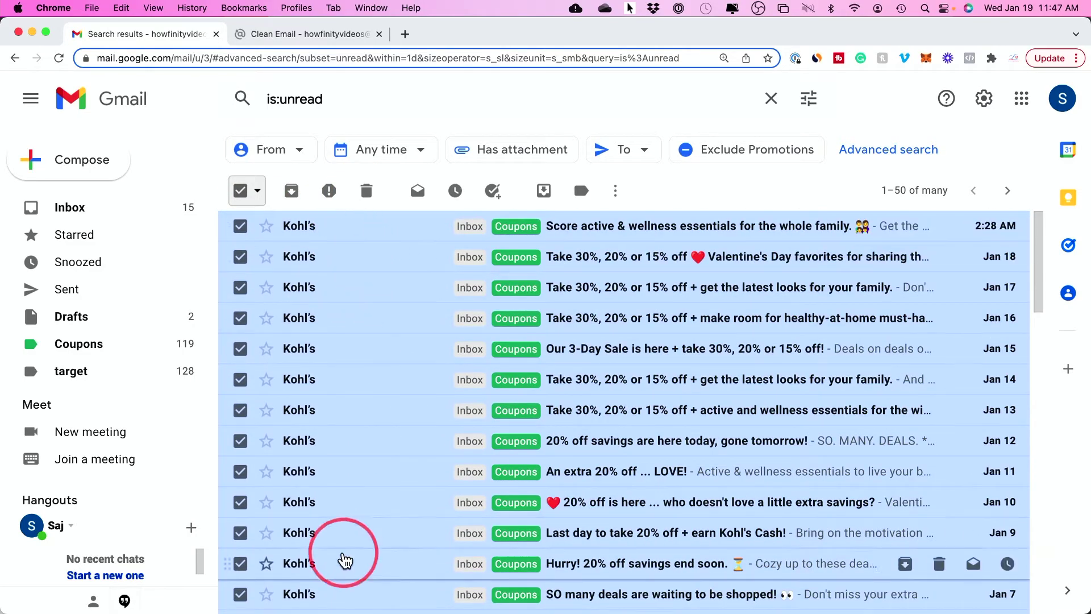
left_click(1006, 193)
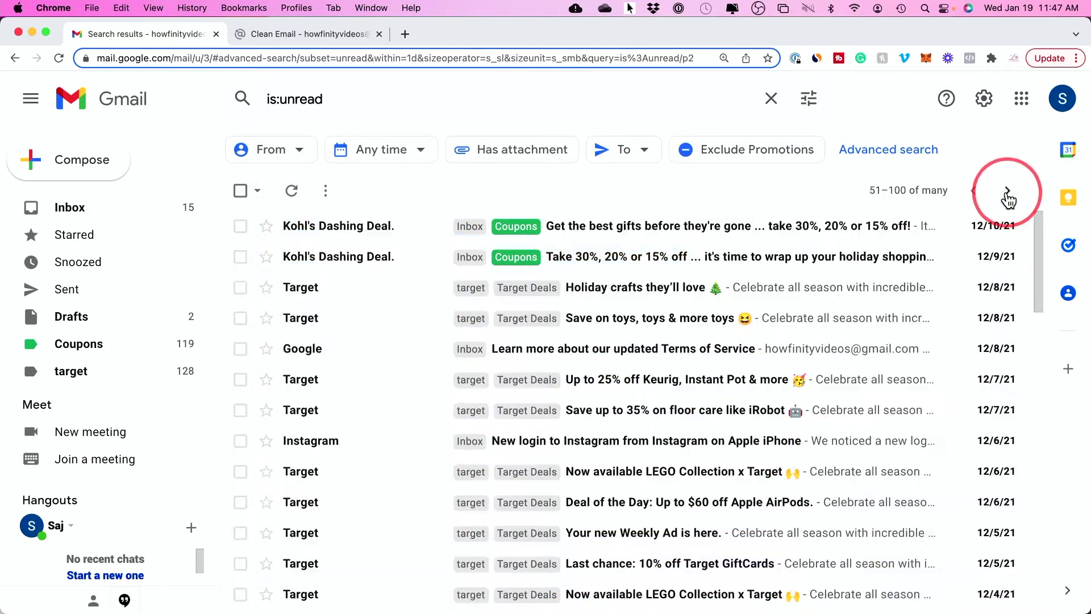
left_click(243, 192)
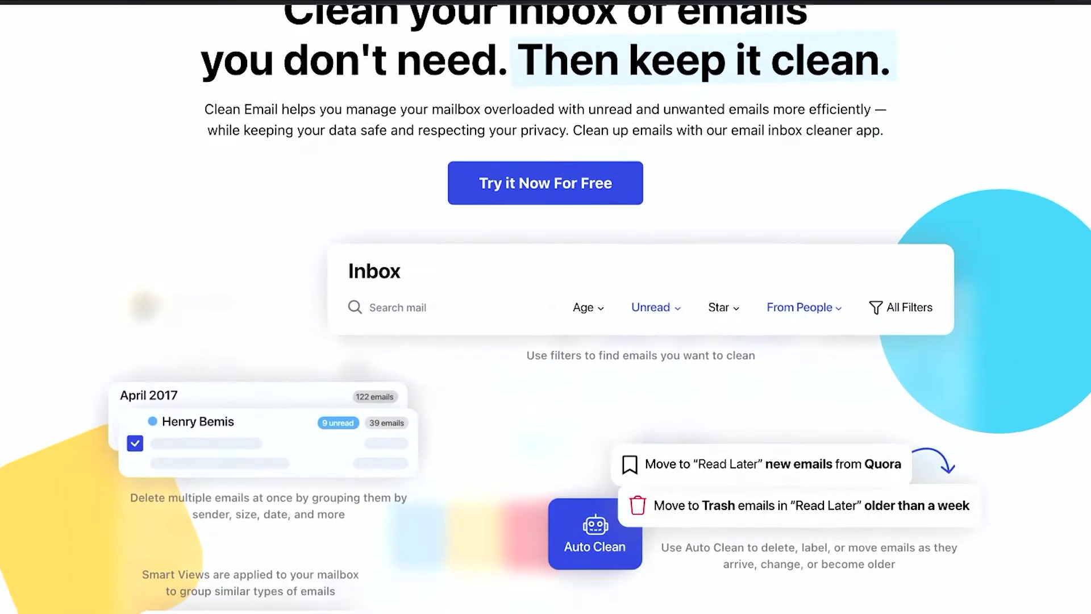
- Scroll Clean Email's Connect Your Mailbox page to review the mailbox sign-in options
scroll(546, 307, "down", 4)
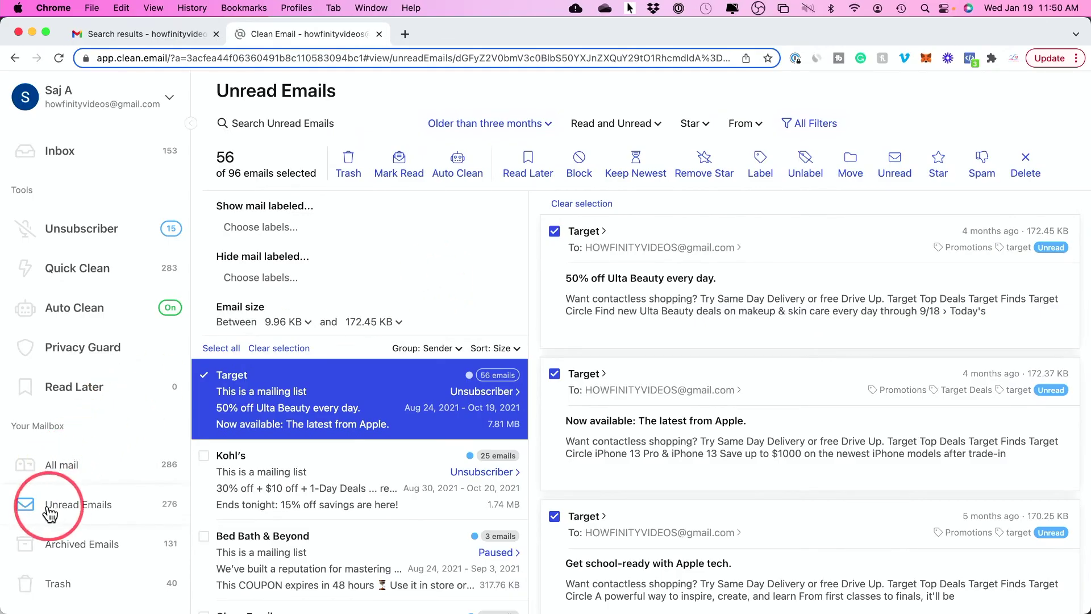
- Reload the Unread Emails view and select all 276 unread emails from every sender
left_click(85, 513)
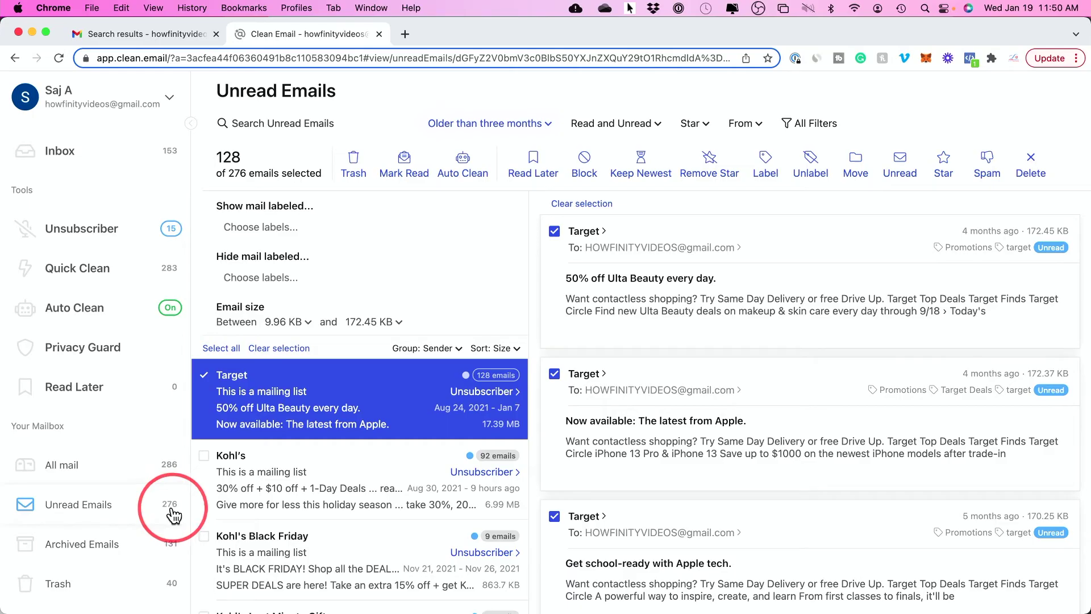
left_click(220, 352)
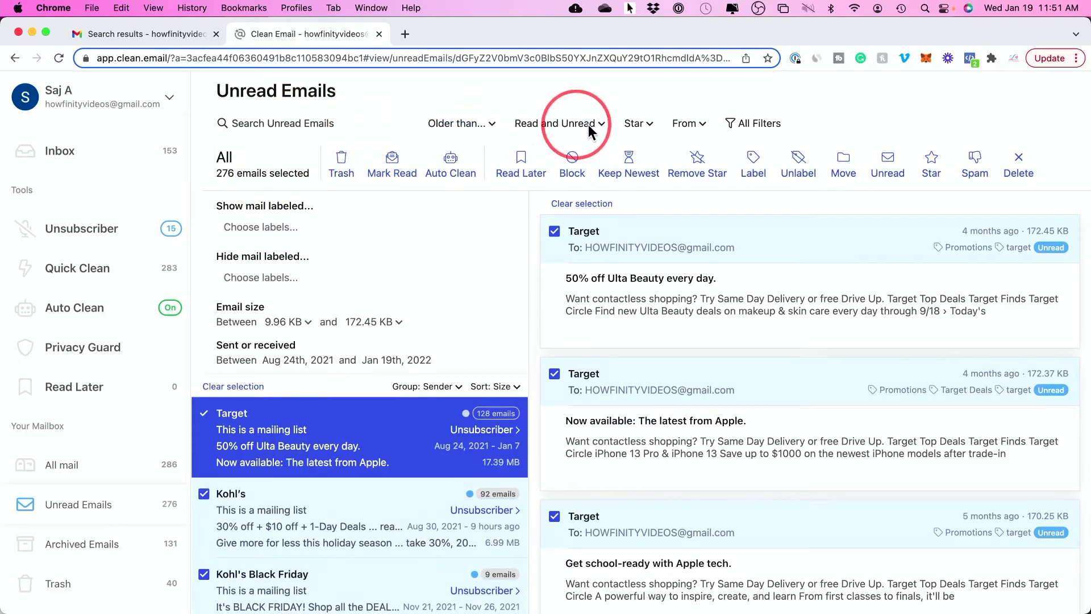
- Set the email age filter to show only emails older than three months
left_click(452, 124)
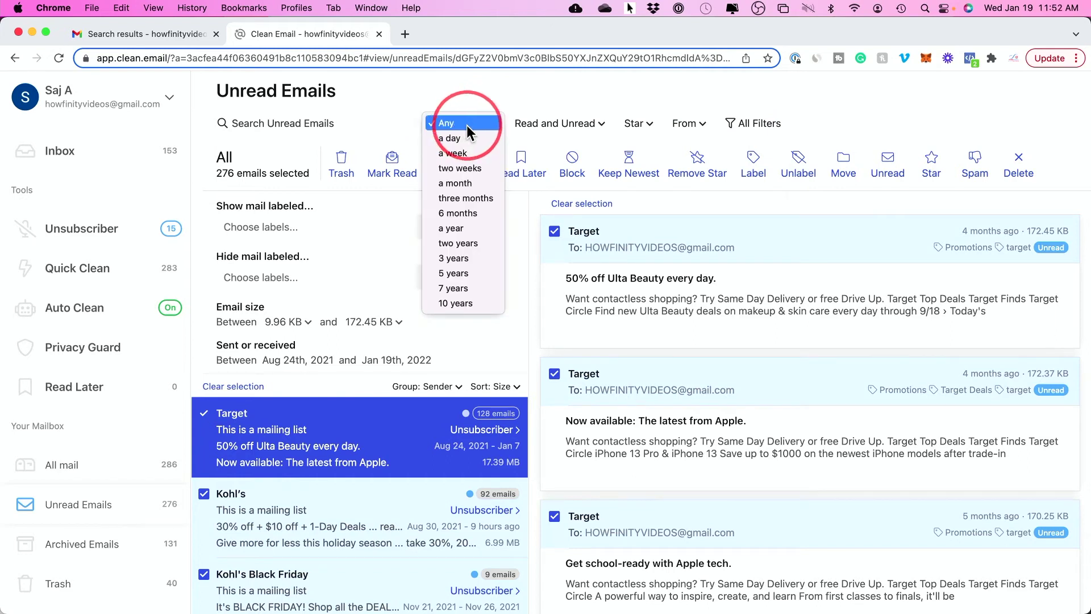
left_click(471, 196)
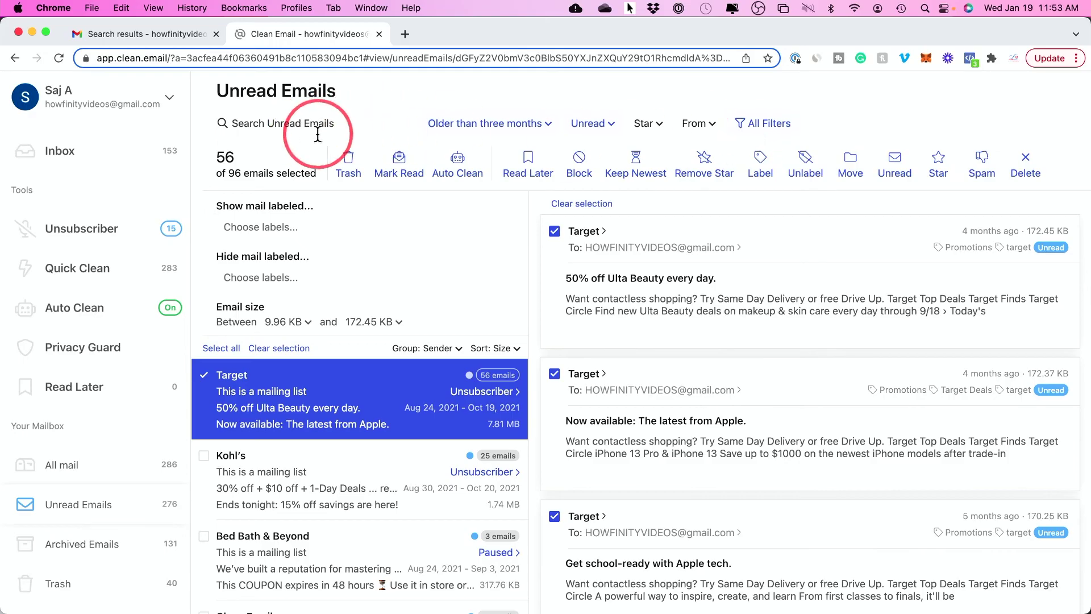
- Open the Unsubscriber tool from the sidebar, showing 15 new mailing lists
scroll(85, 384, "down", 4)
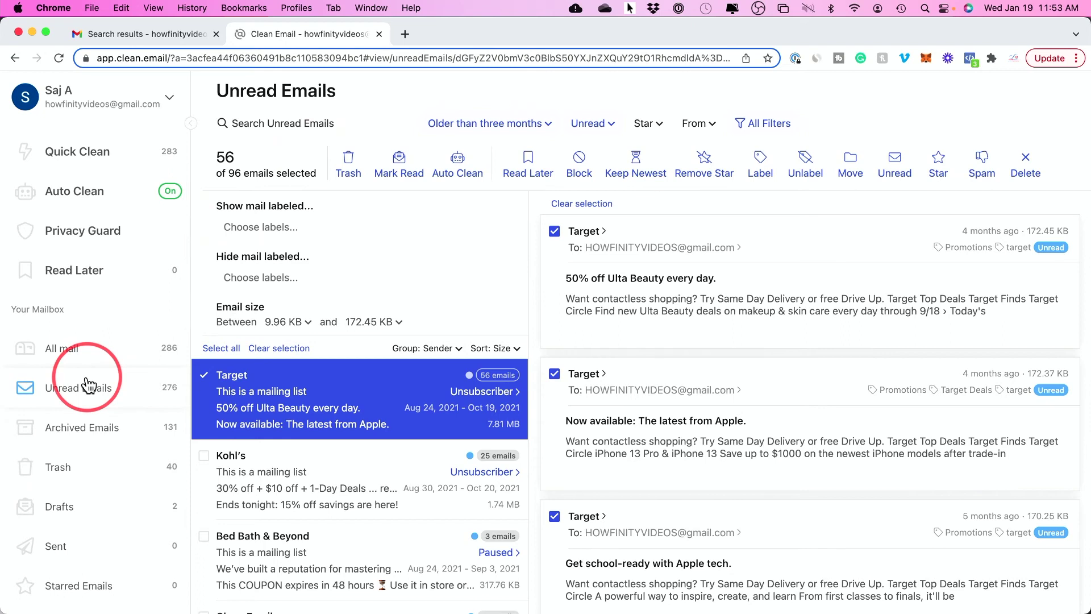
scroll(88, 385, "down", 5)
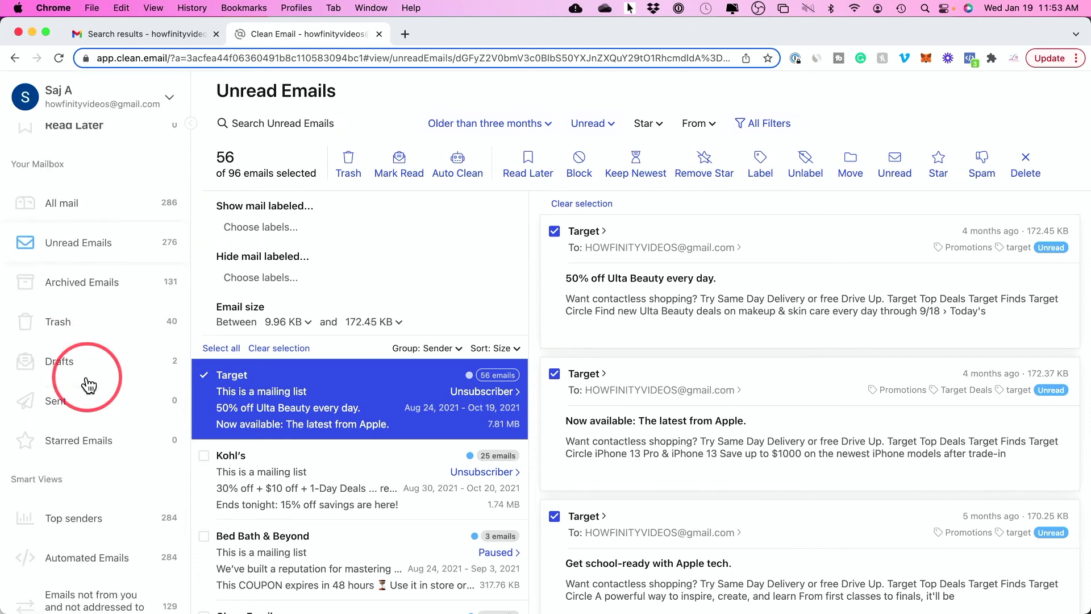
scroll(74, 236, "up", 9)
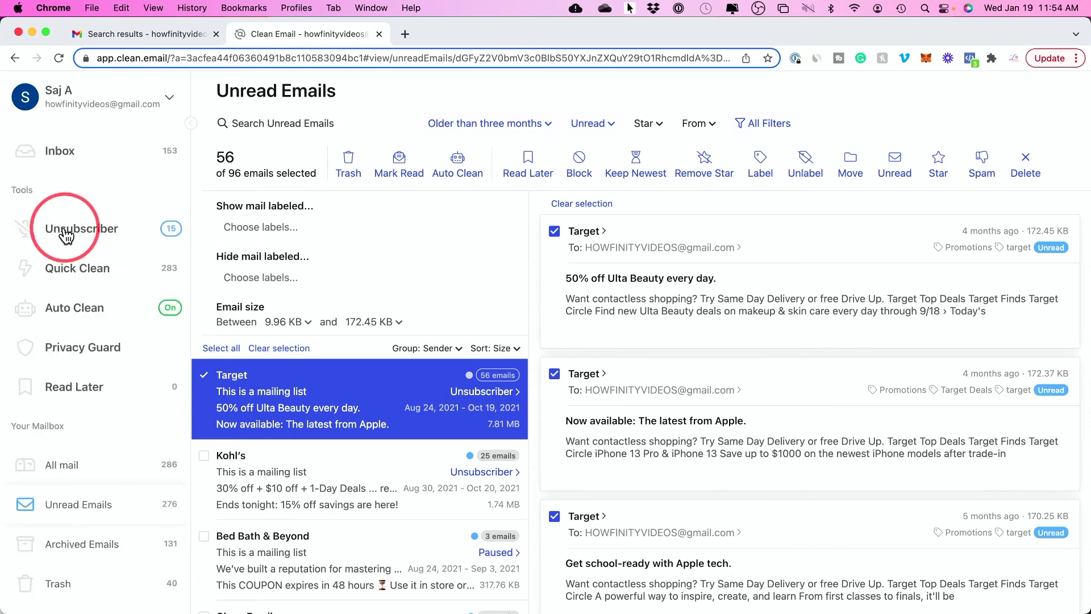
left_click(80, 237)
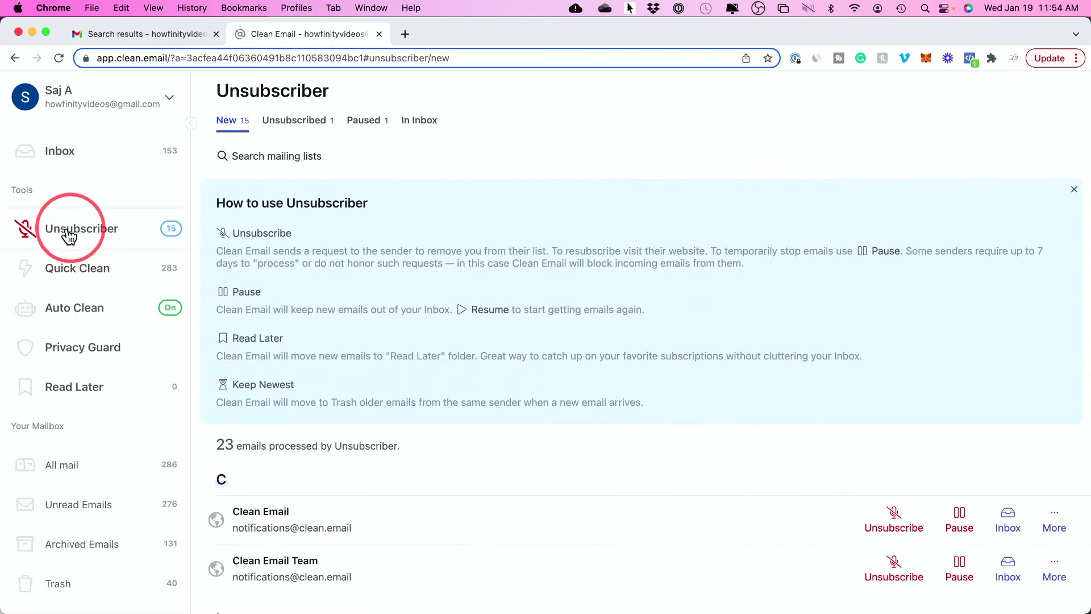